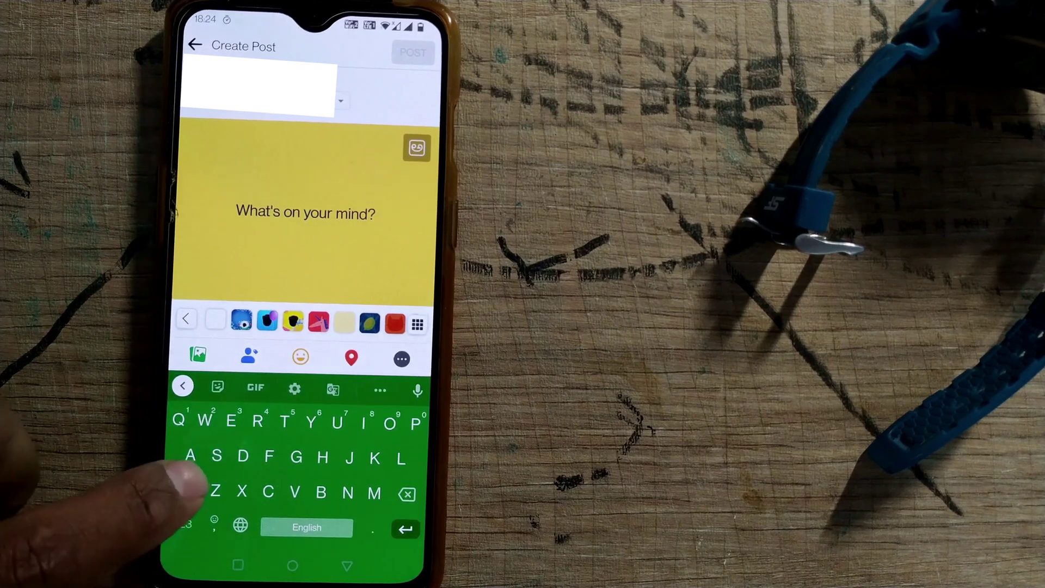
type("Hi how are you")
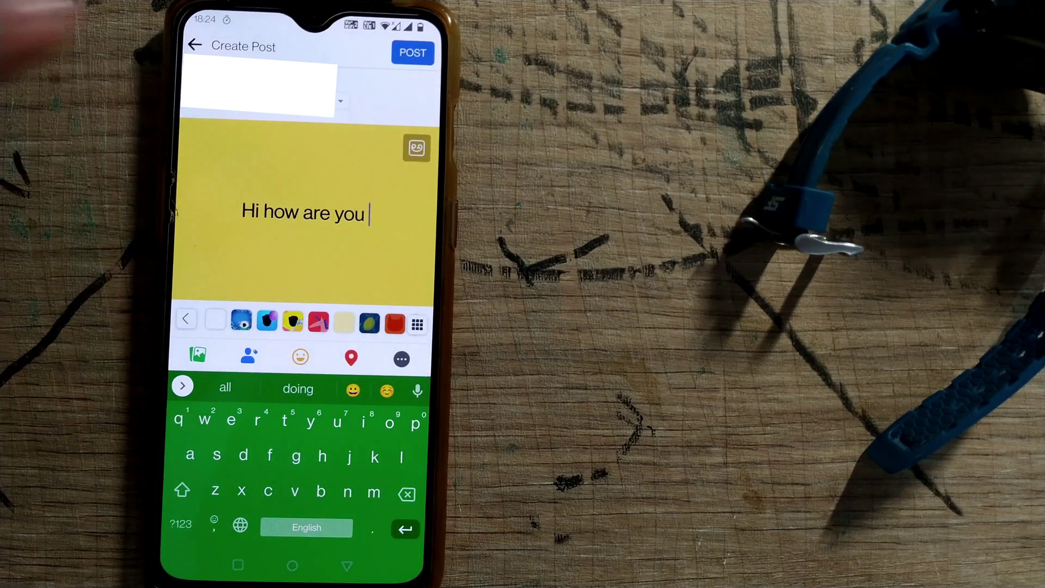
Select the word 'how' in the greeting and then deselect it, leaving the draft unchanged.
double_click(280, 212)
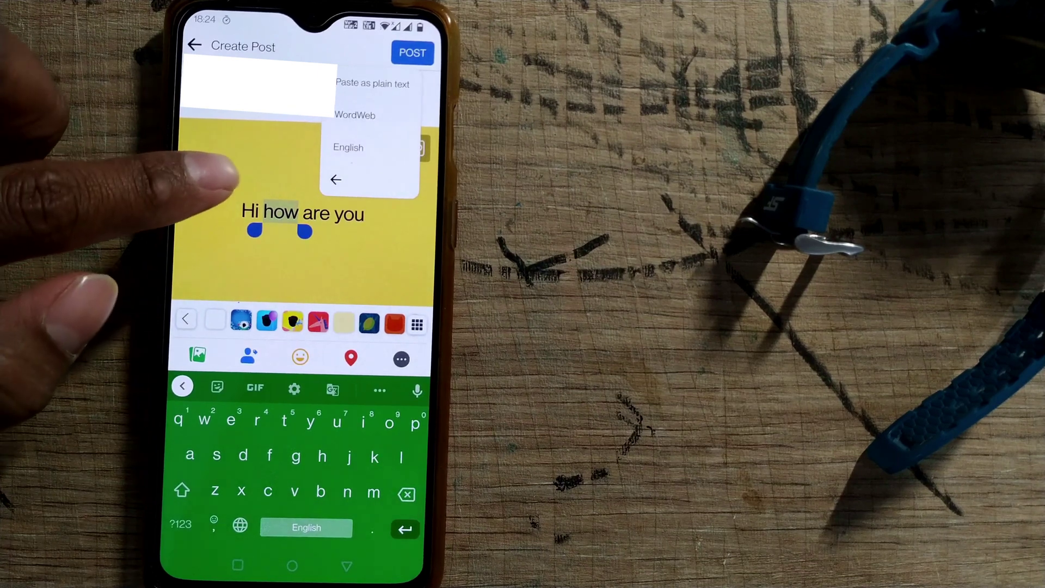
left_click(242, 212)
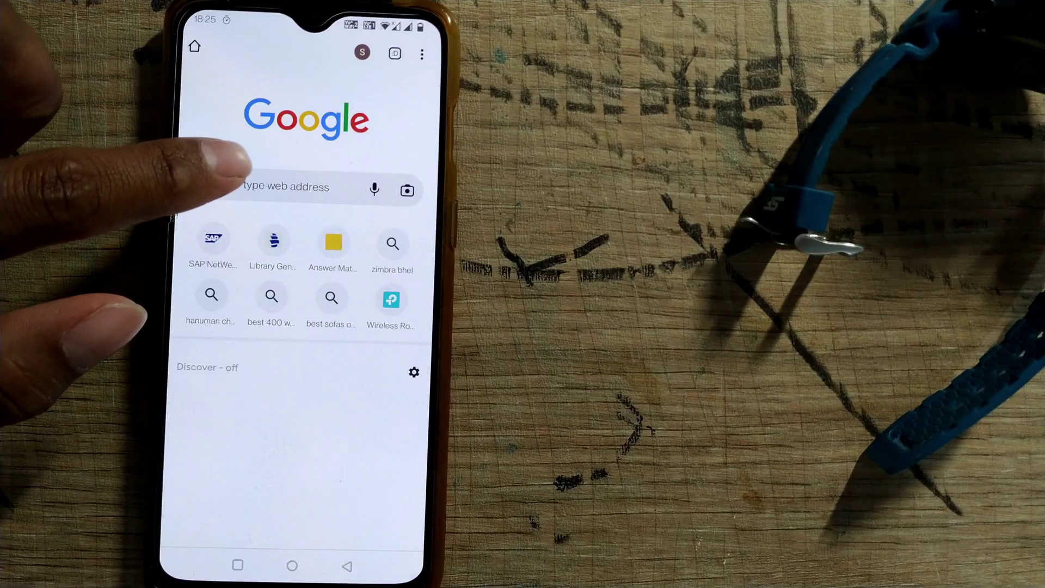
Search Google for 'unicode text converter' using the suggested query.
left_click(245, 184)
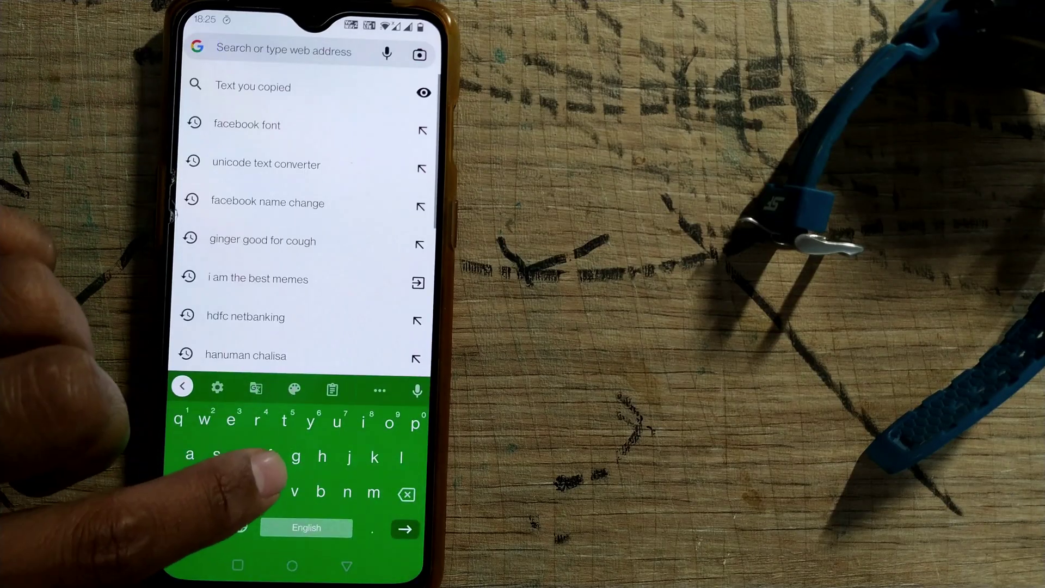
type("uni")
left_click(325, 50)
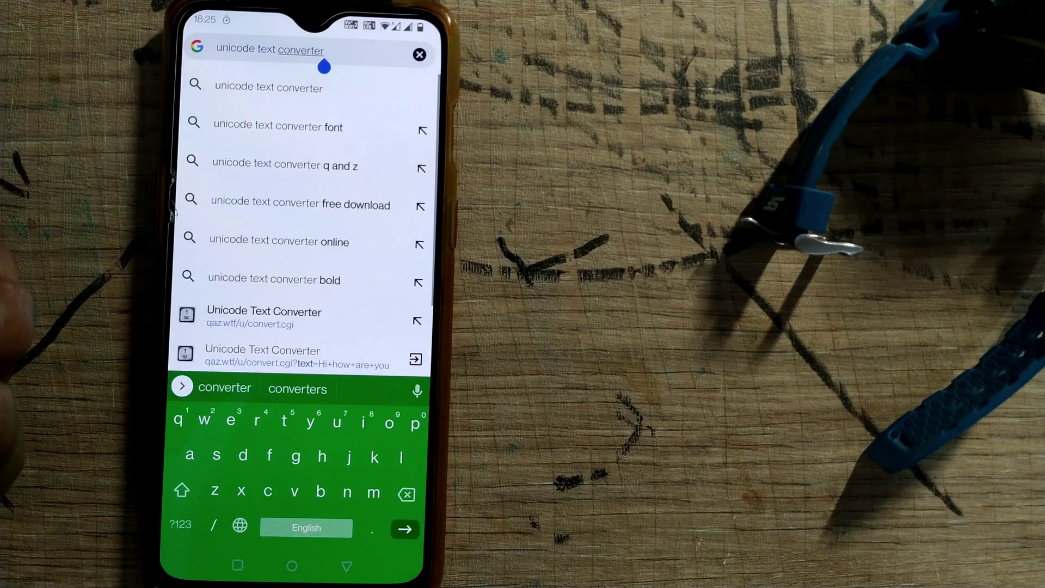
left_click(405, 528)
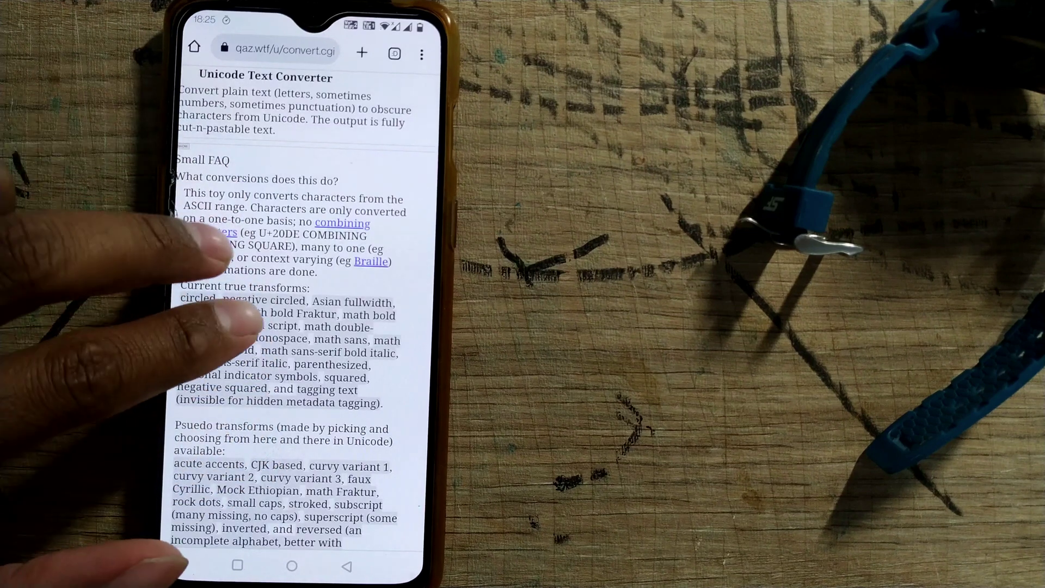
scroll(277, 360, "up", 2)
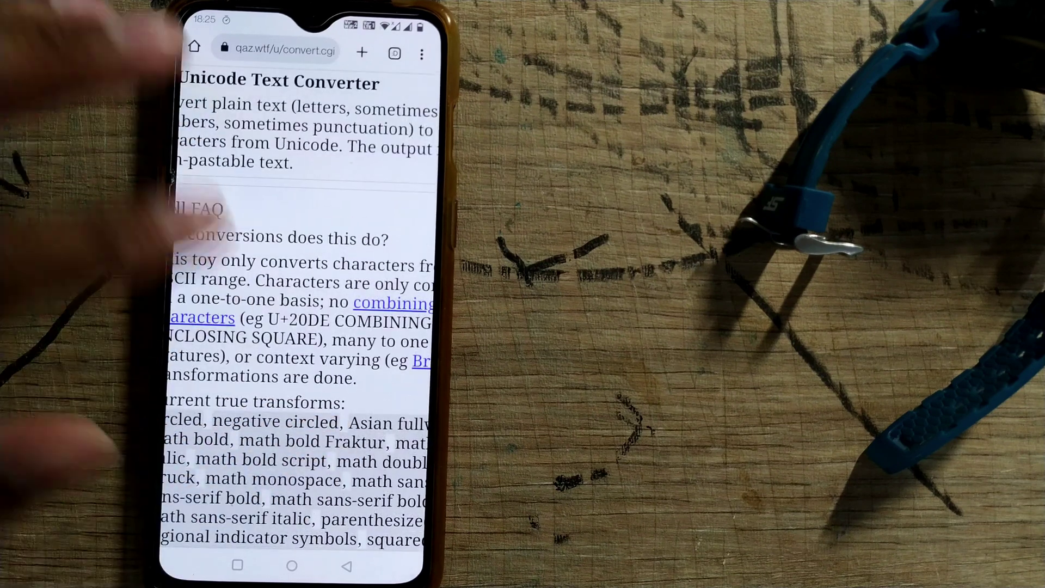
scroll(302, 286, "left", 1)
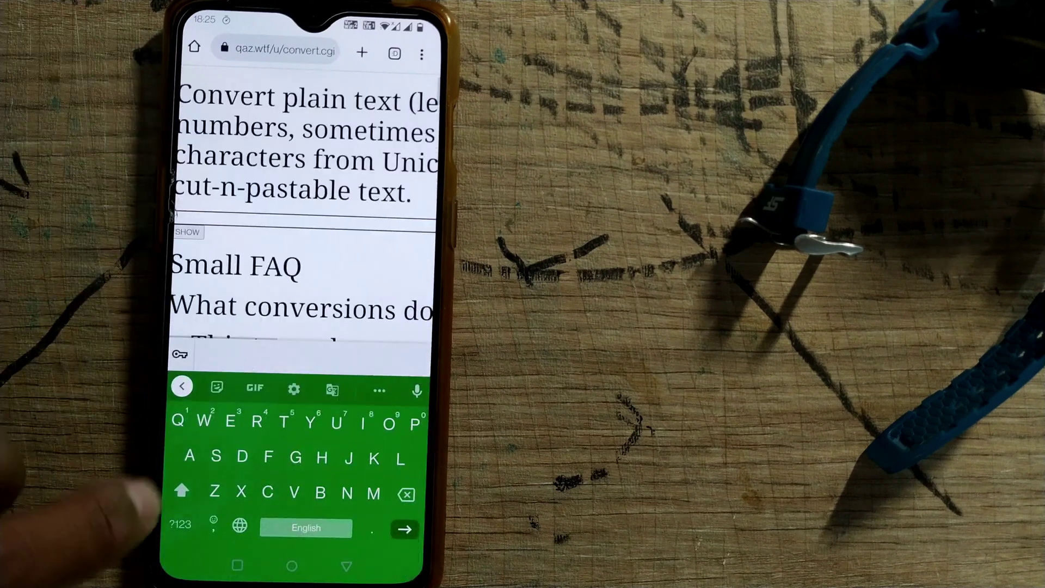
type("Hi how are you")
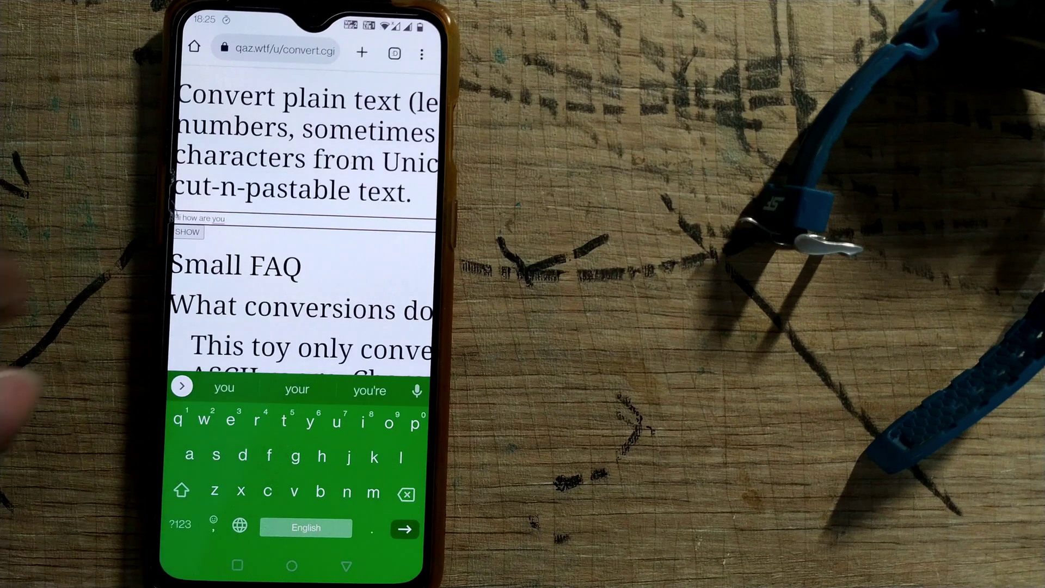
Generate the styled versions of 'Hi how are you' in the converter.
key("Return")
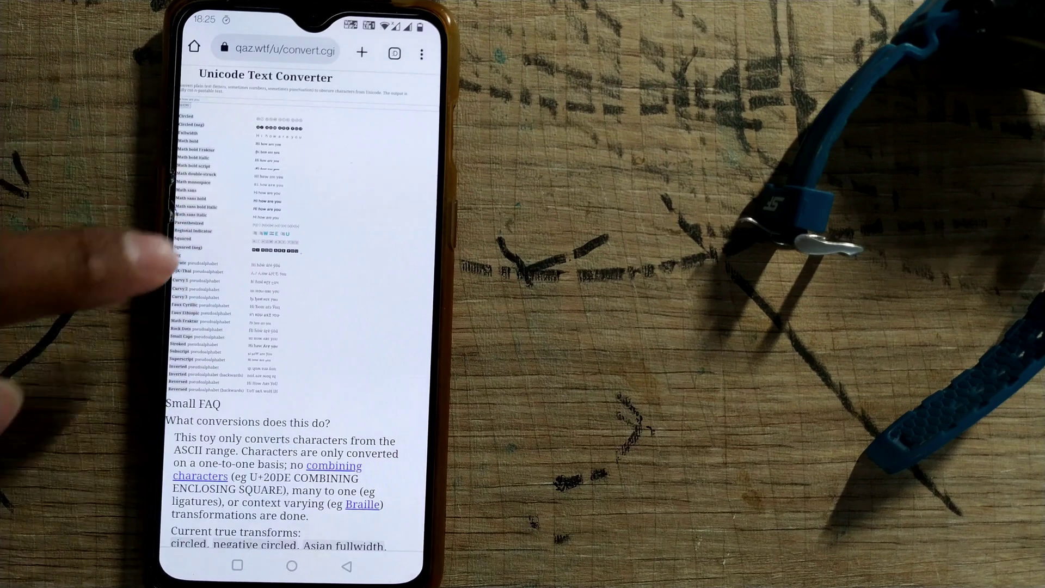
scroll(302, 310, "up", 3)
scroll(303, 311, "up", 2)
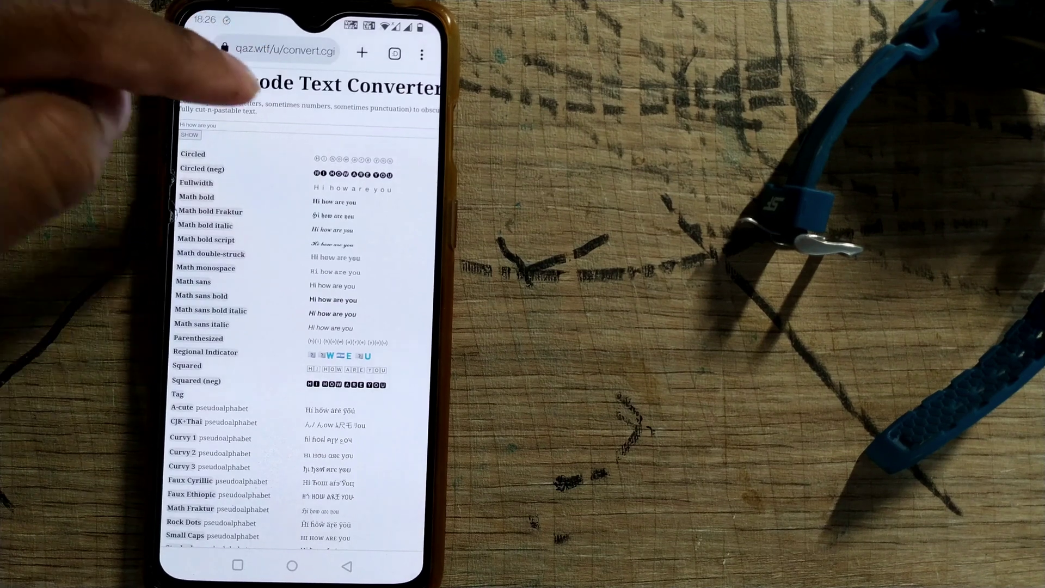
scroll(270, 131, "down", 2)
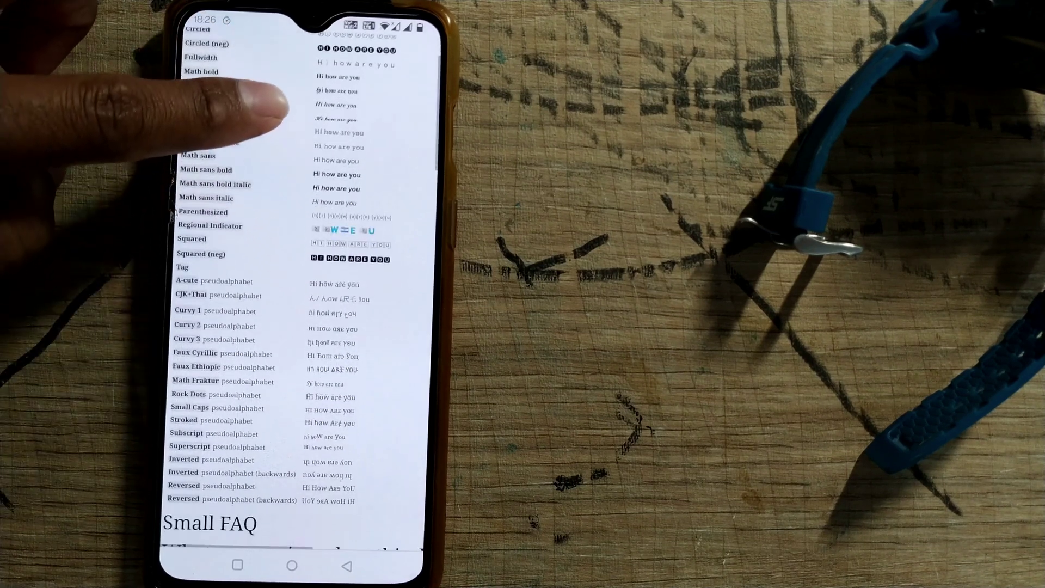
scroll(245, 123, "up", 1)
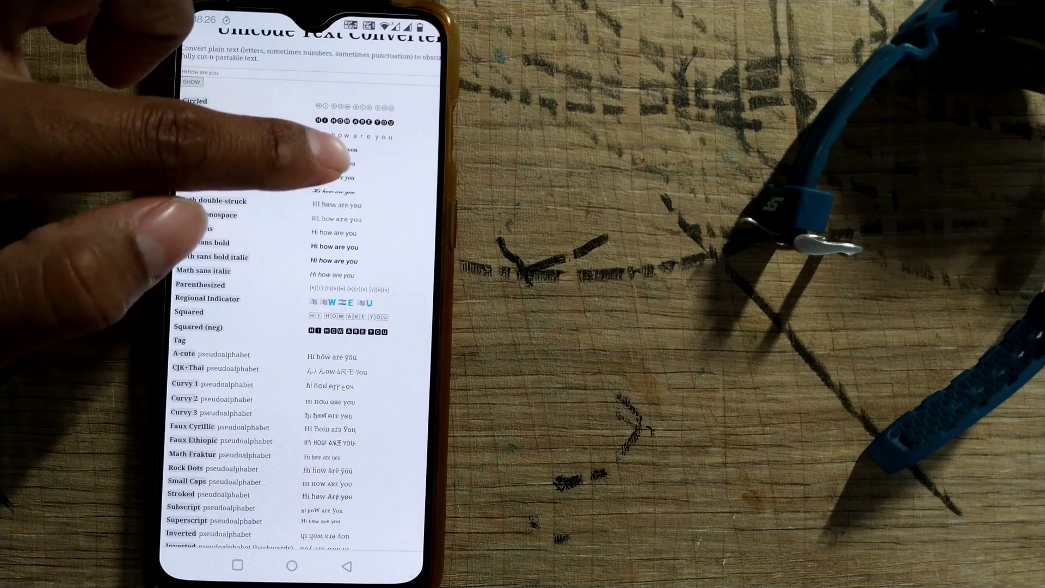
Copy the gothic Fraktur greeting and paste it on a new line below the plain Facebook text.
left_click(335, 176)
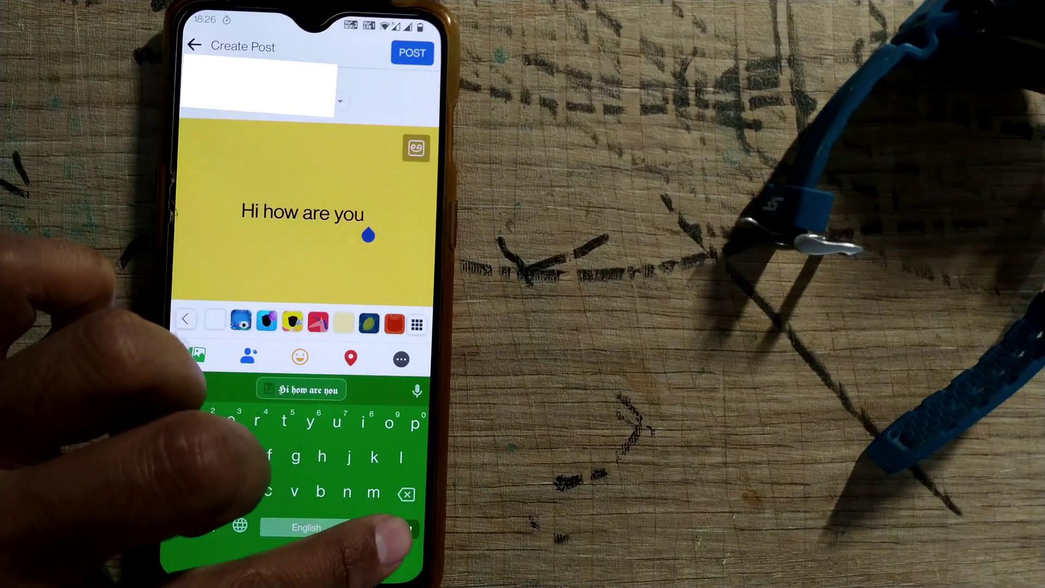
left_click(405, 530)
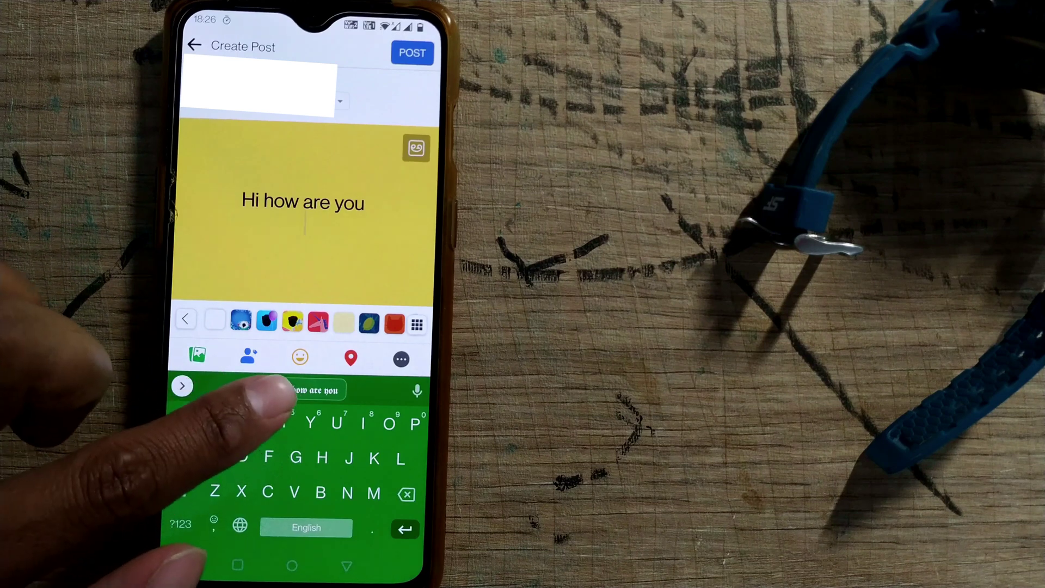
left_click(318, 391)
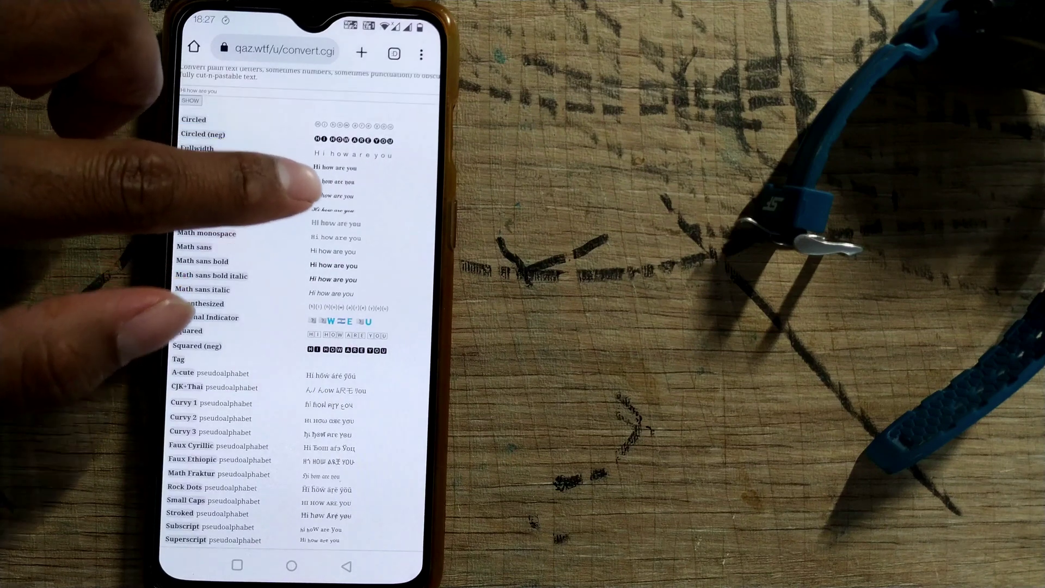
Select and copy the Math bold script version of 'Hi how are you'.
double_click(333, 210)
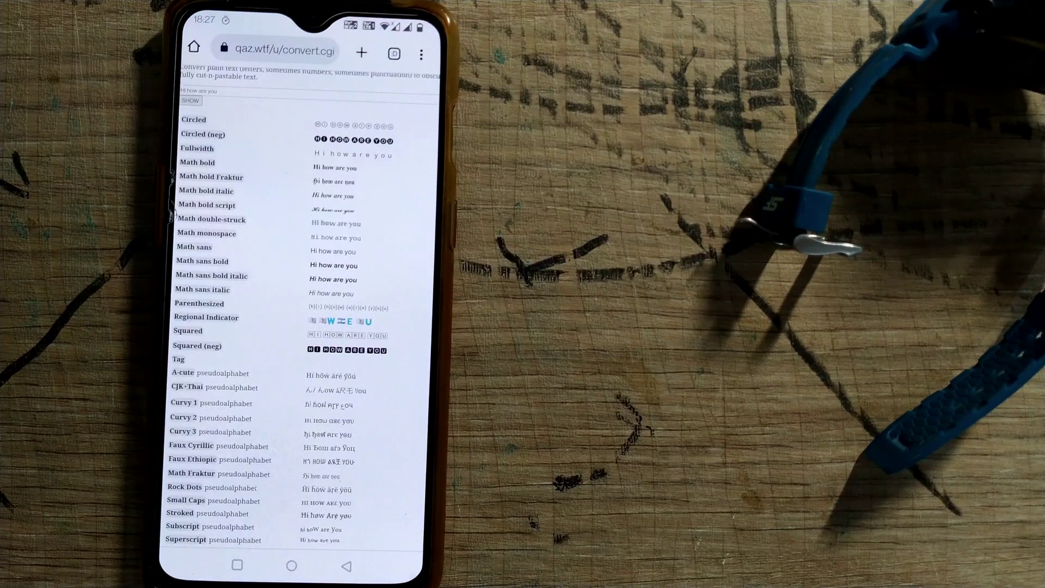
left_click_drag(234, 408, 163, 176)
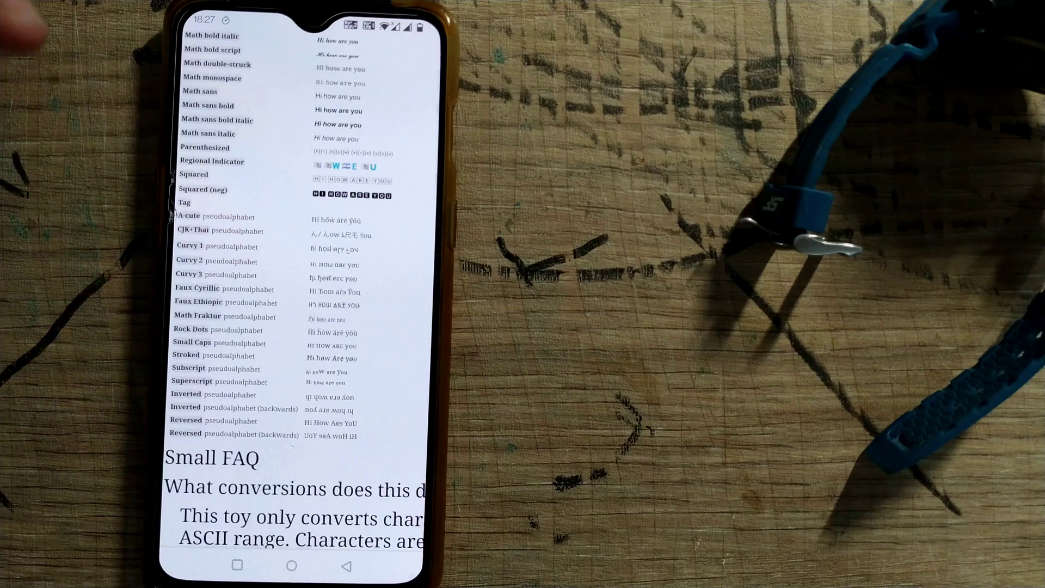
left_click_drag(270, 277, 270, 466)
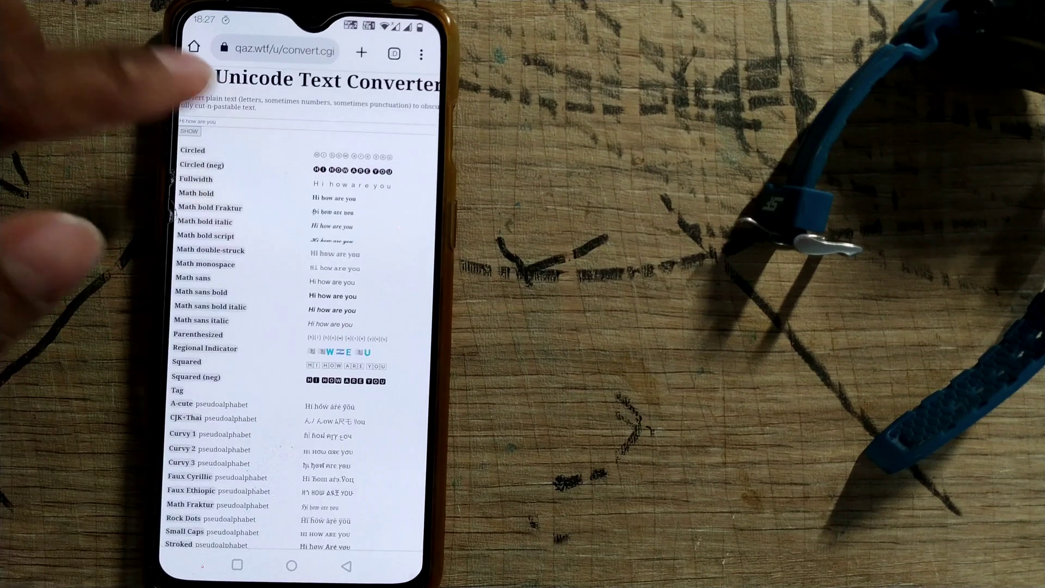
mouse_move(256, 338)
left_mouse_down()
mouse_move(256, 175)
mouse_move(245, 358)
left_mouse_up()
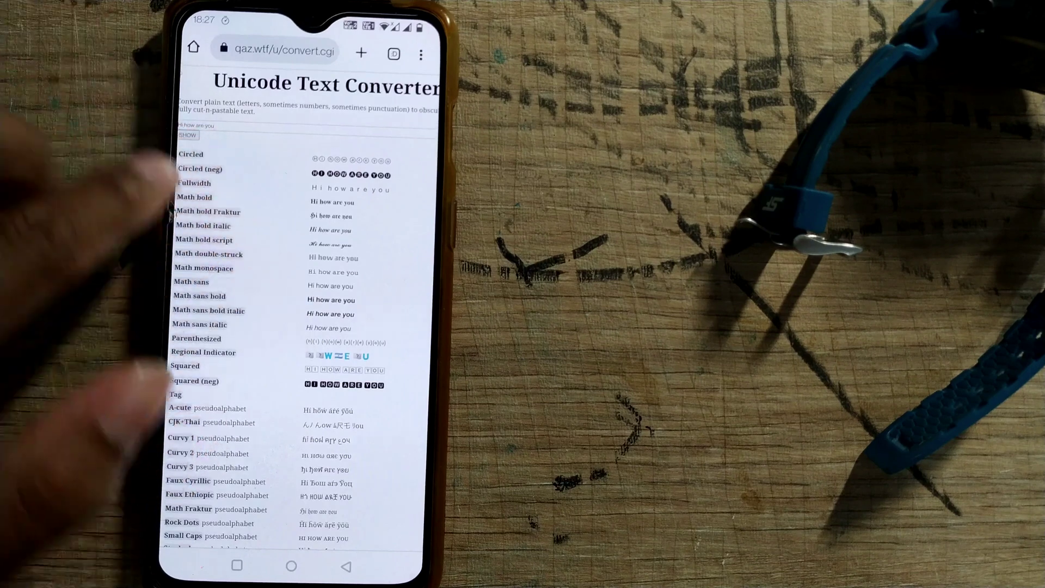
Zoom into the top of the converter page.
double_click(184, 155)
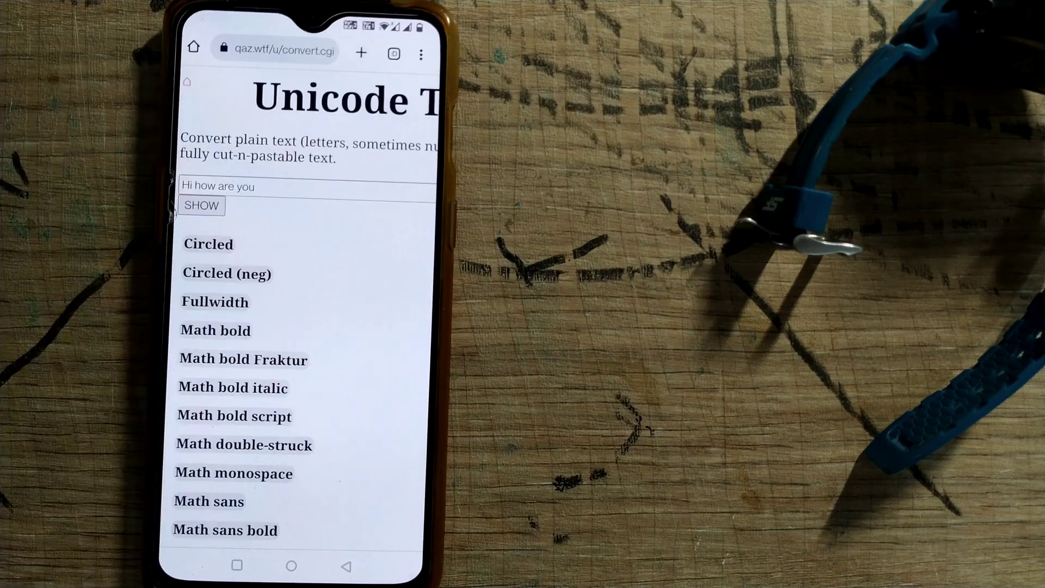